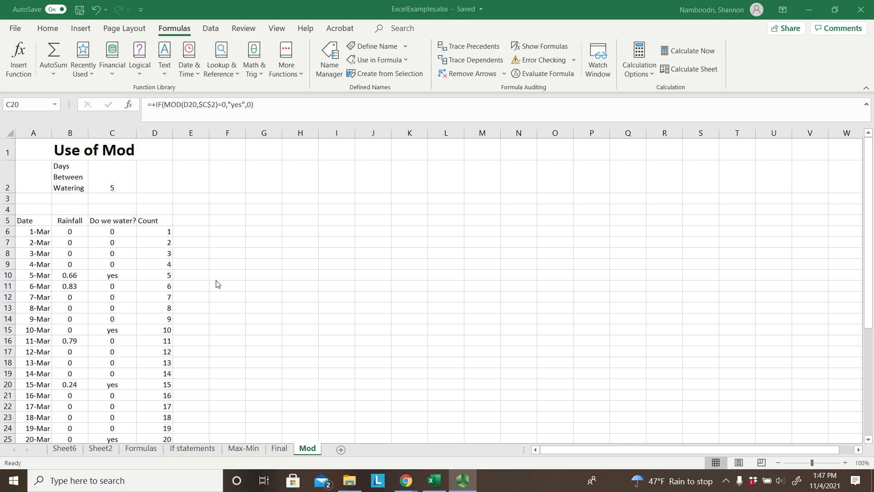
- Set the days between watering in C2 to 7 and check the Do we water? column
left_click(114, 184)
left_click(114, 184)
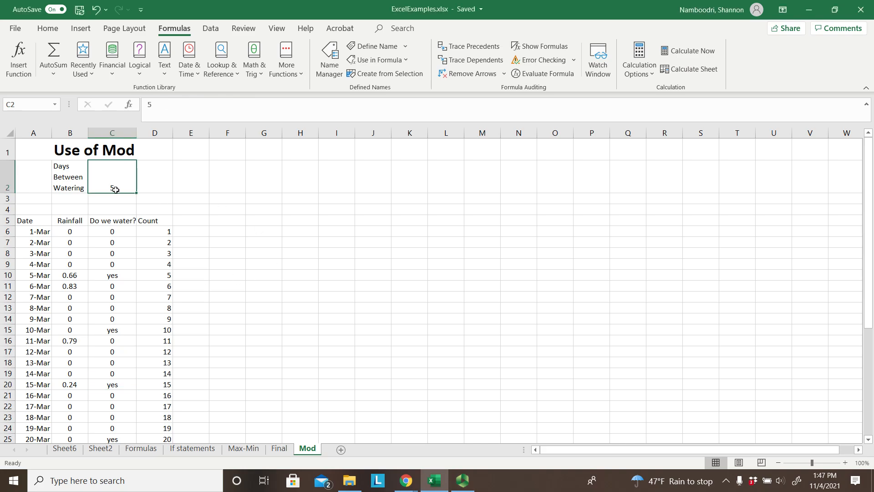
left_click(122, 277)
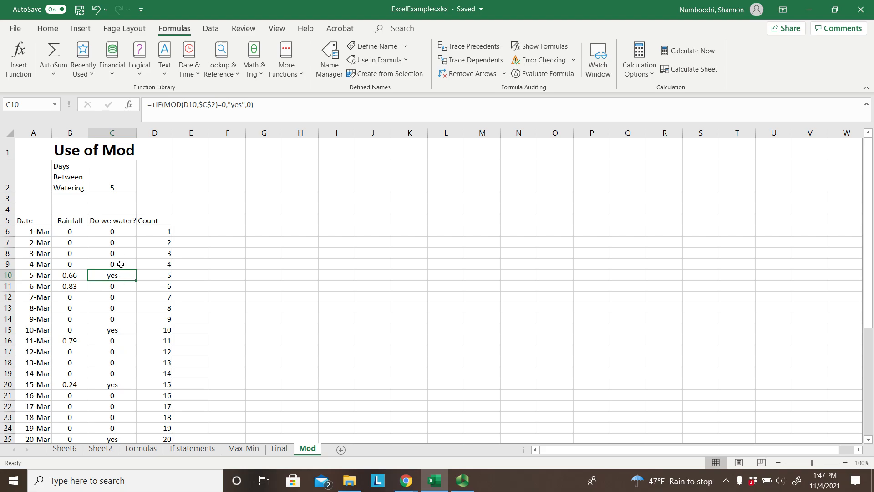
left_click(121, 187)
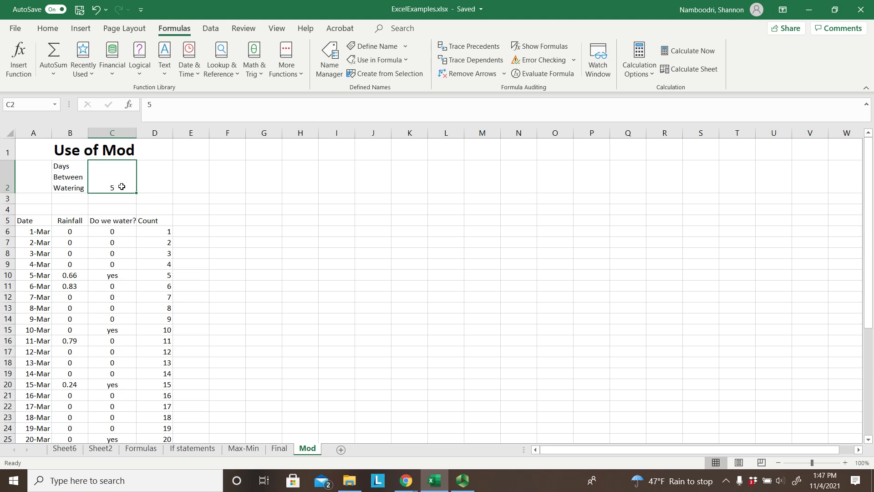
type("7")
key("Return")
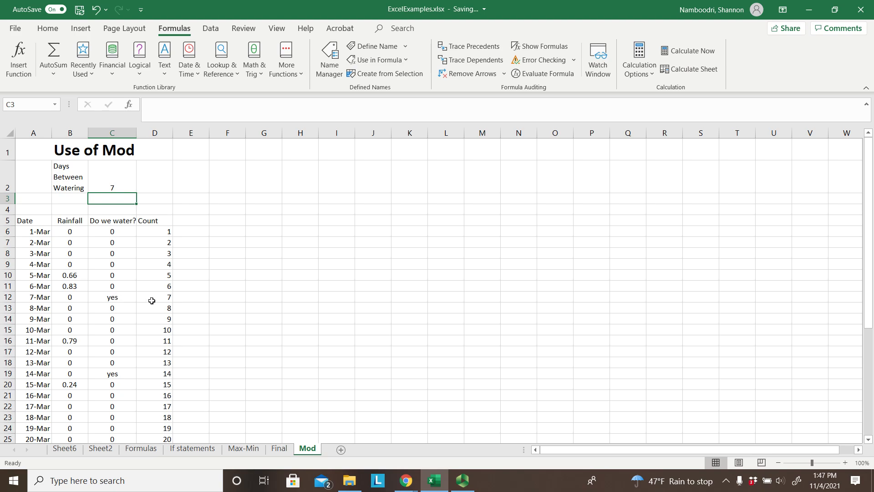
scroll(177, 376, "down", 2)
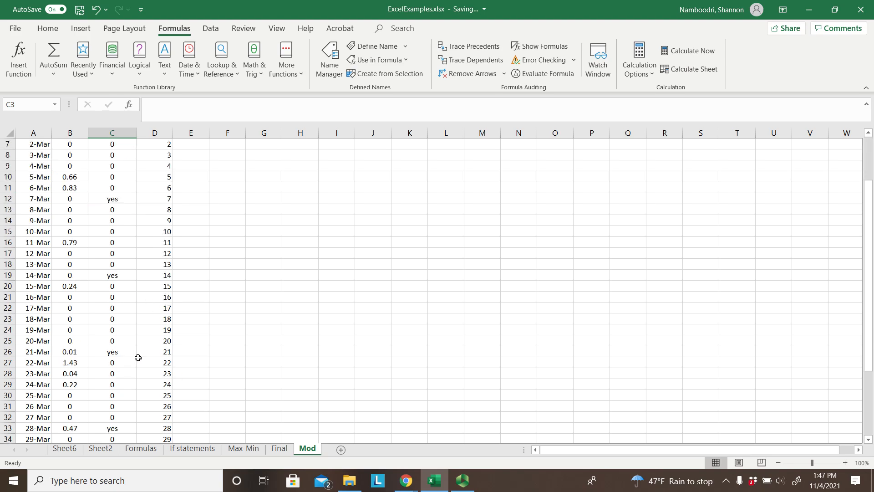
scroll(134, 358, "up", 2)
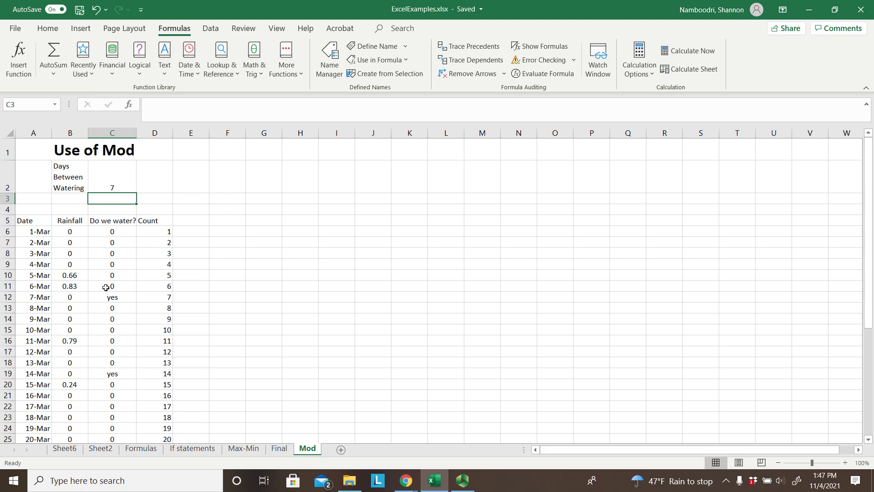
- Set the days between watering in C2 to 3 and check the Do we water? results against the counts
left_click(111, 185)
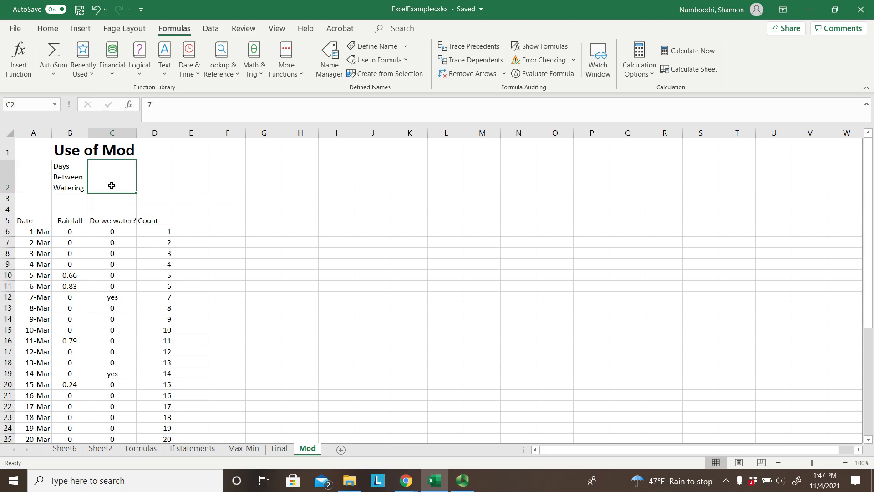
type("3")
key("Return")
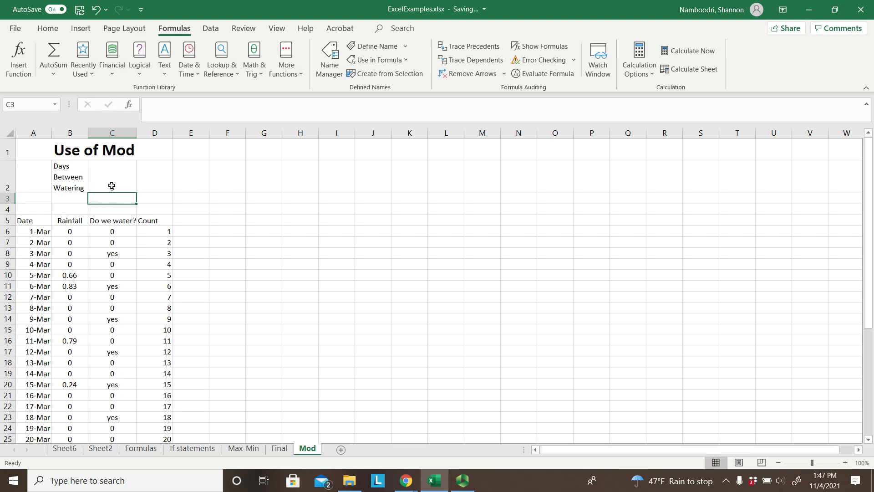
left_click(165, 253)
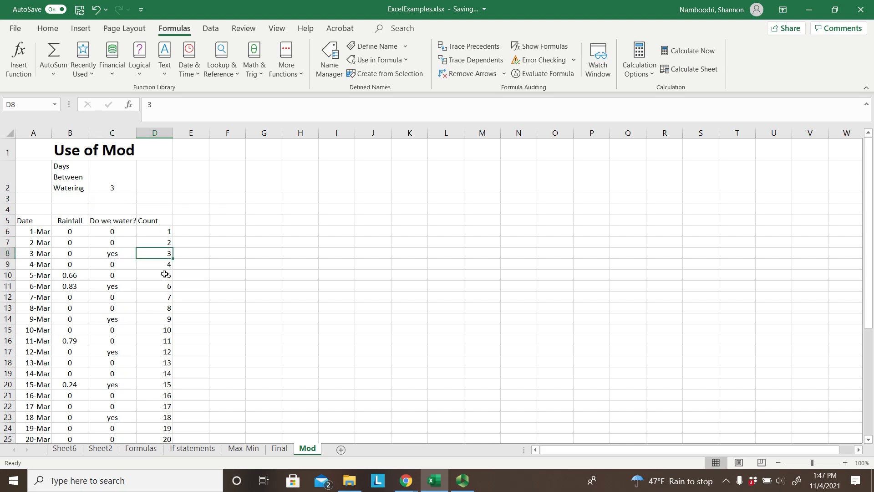
left_click(118, 285)
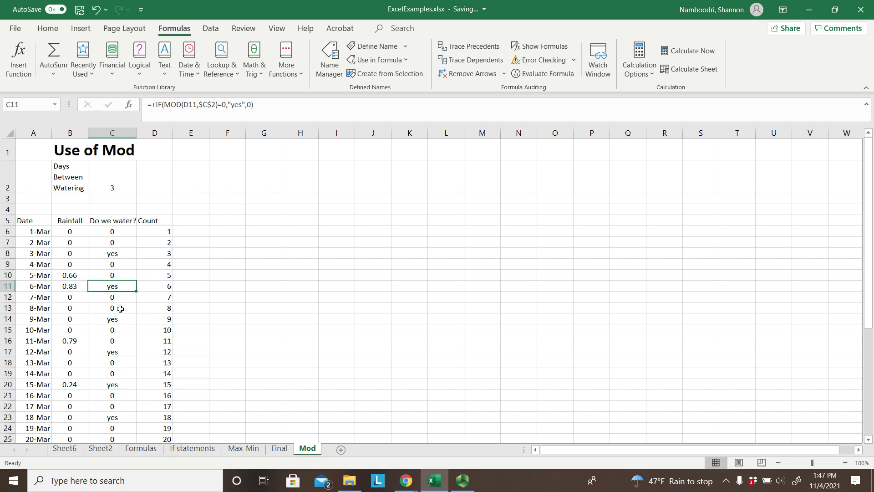
- Replace the formula in C6 with =MOD(D6,$C$2), using an absolute reference for the watering interval
left_click(115, 231)
left_click_drag(275, 104, 114, 103)
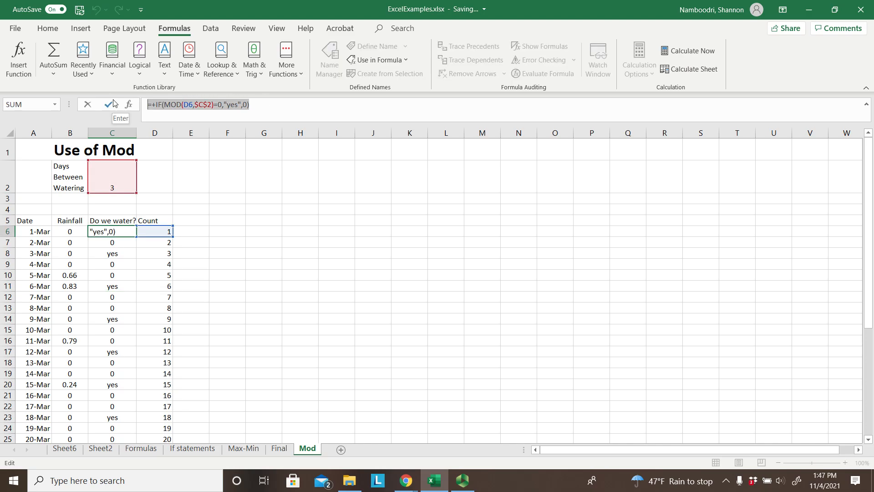
type("=")
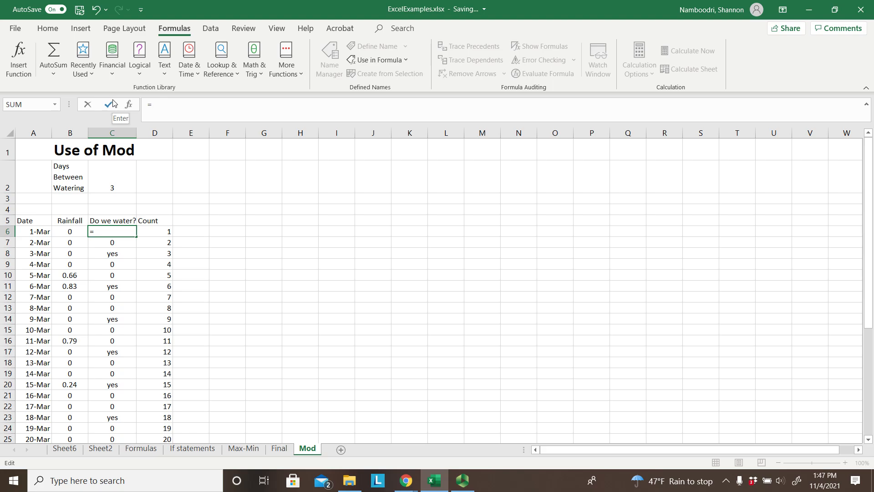
type("mod(")
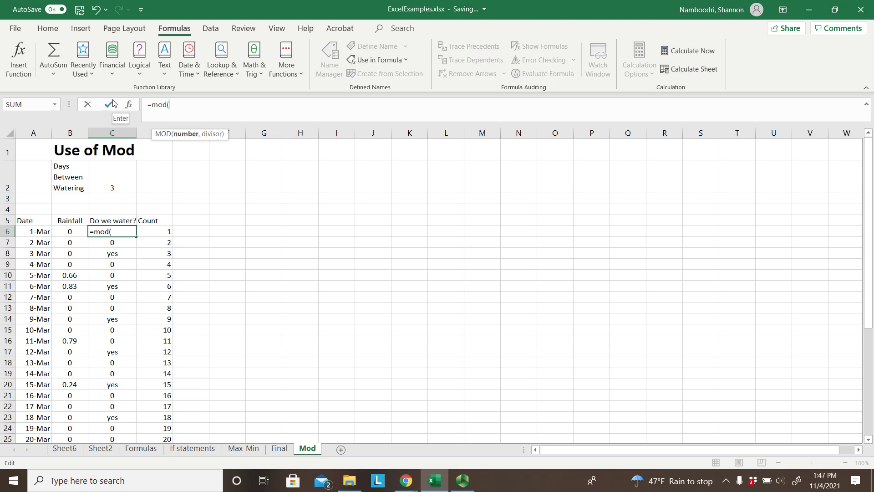
left_click(153, 231)
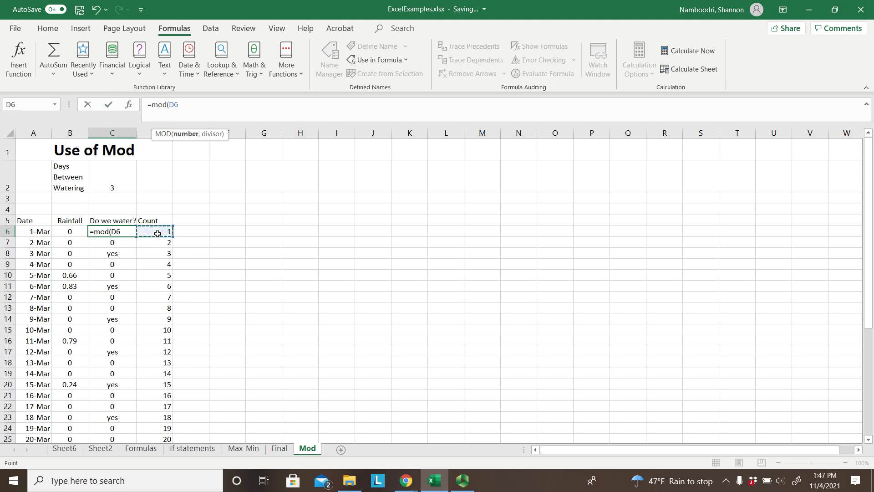
type(",")
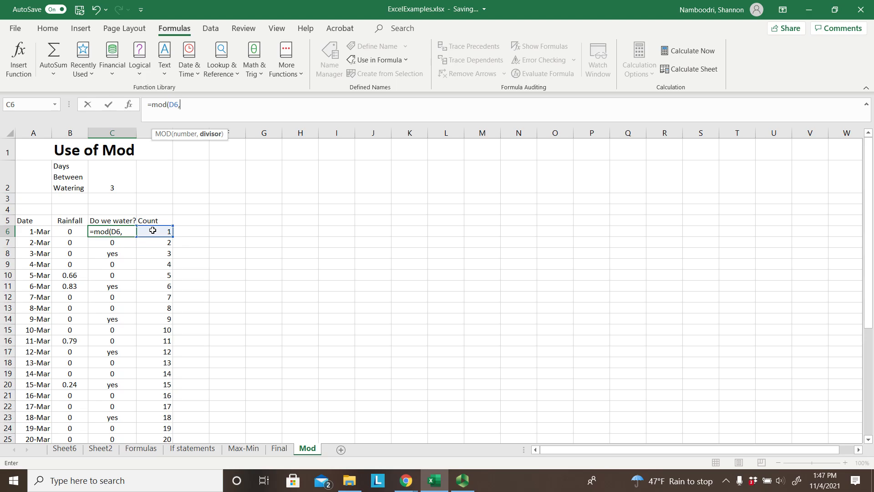
left_click(122, 189)
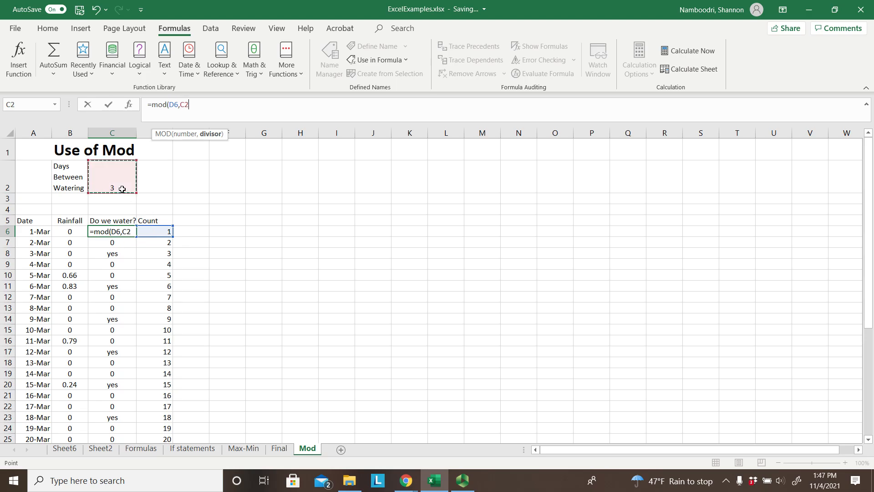
type(")")
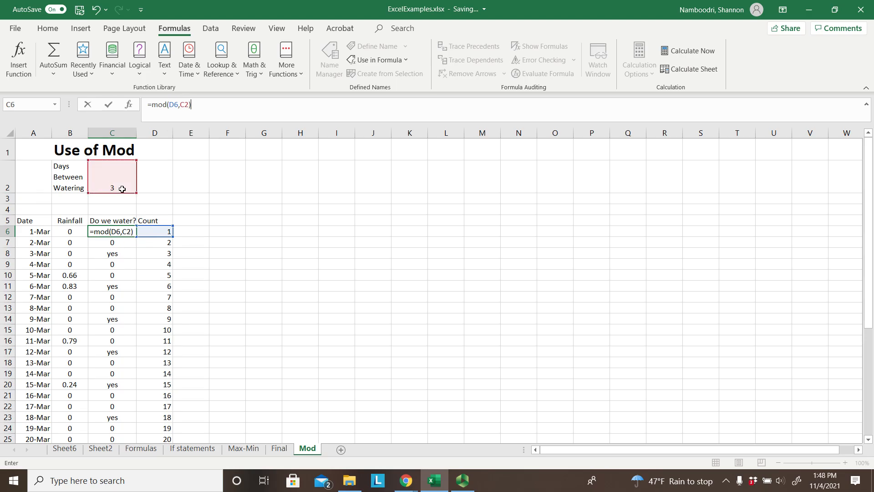
left_click(181, 106)
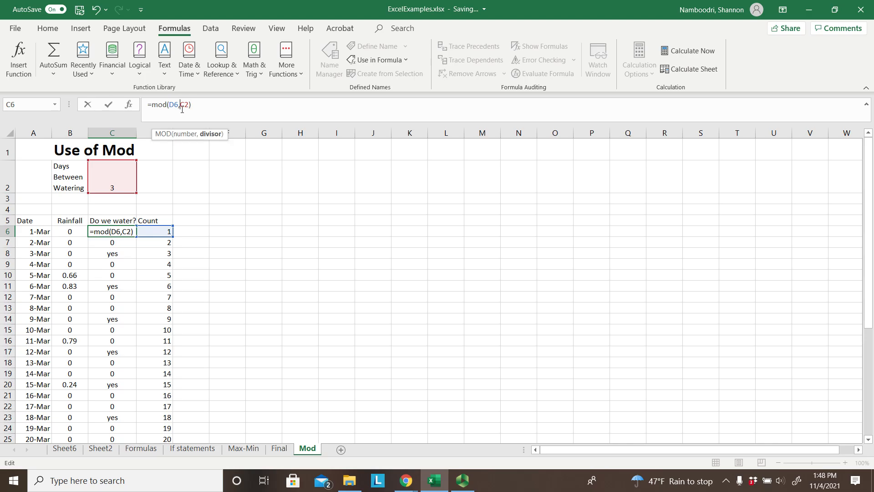
type("$C$")
key("Return")
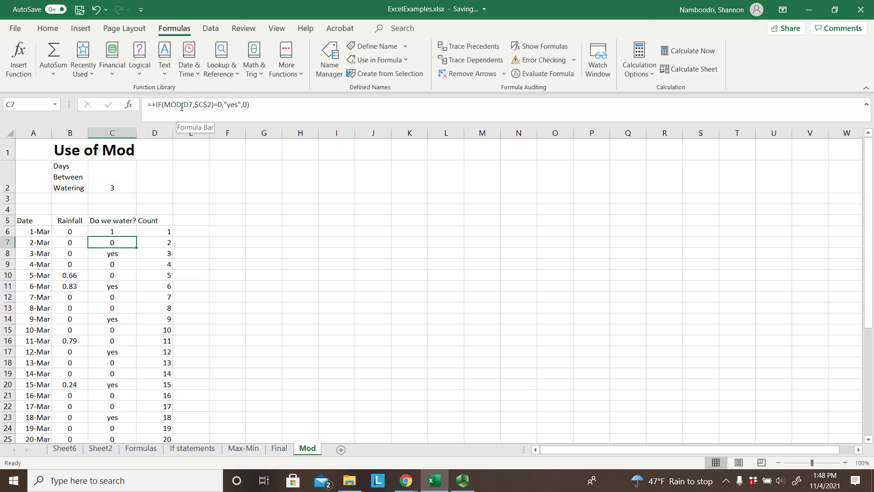
- Copy the MOD formula from C6 into C7:C24
left_click(121, 233)
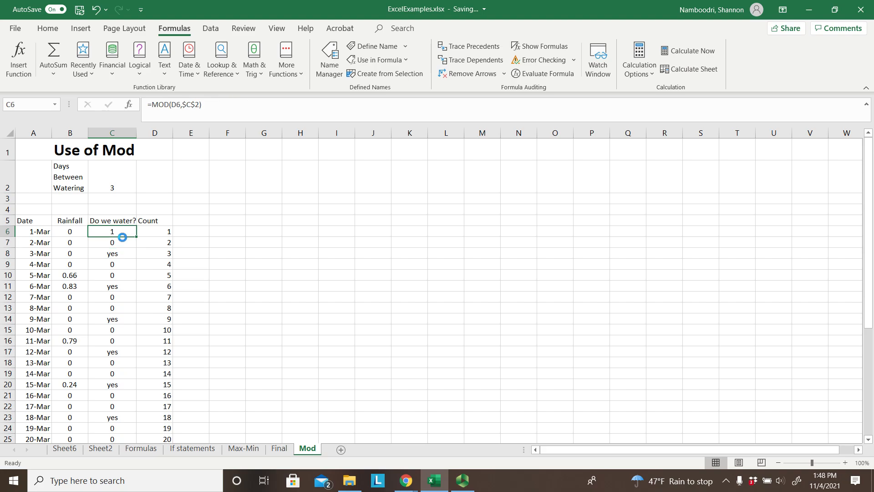
key("ctrl+c")
left_click_drag(117, 242, 116, 429)
key("ctrl+v")
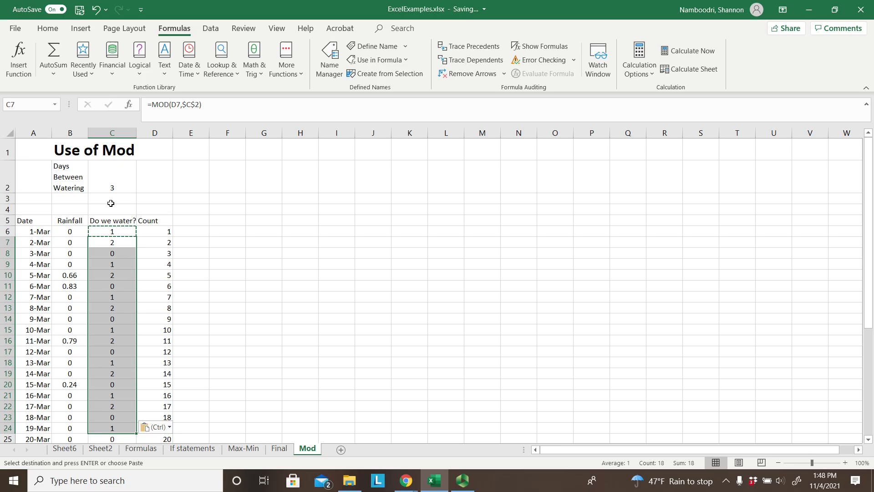
- Try 7, 8 and 2 in turn as the days between watering in C2
left_click(114, 188)
type("7")
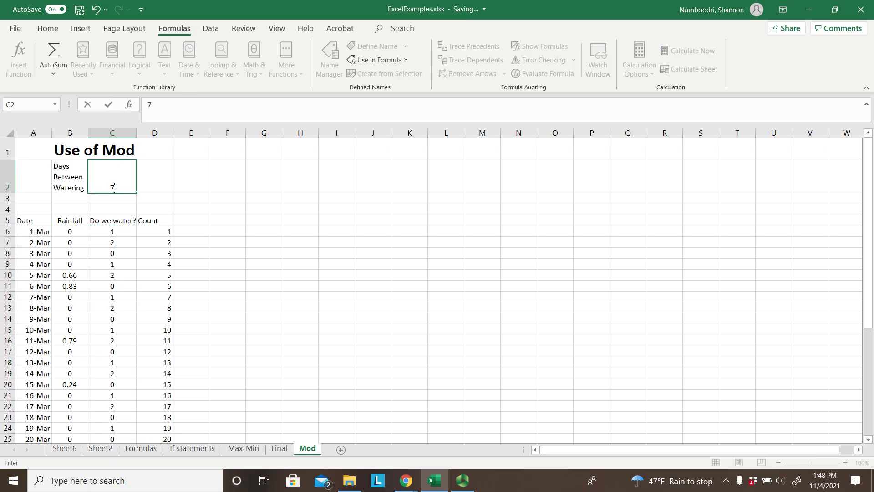
key("Return")
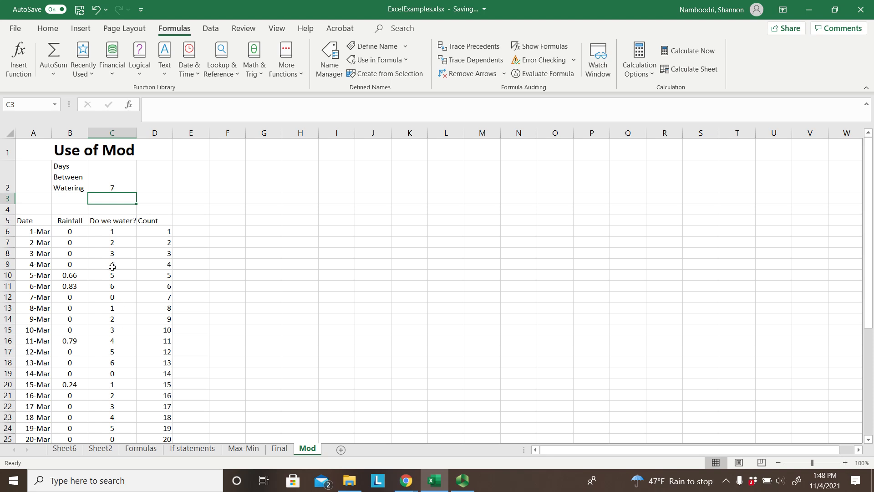
left_click(115, 183)
type("8")
key("Return")
left_click(110, 181)
type("2")
key("Return")
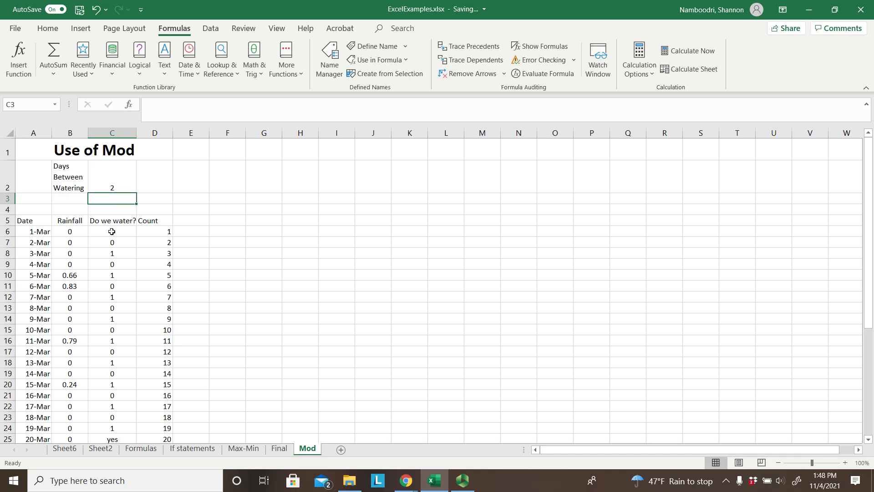
- Set the days between watering in C2 to 6
left_click(106, 185)
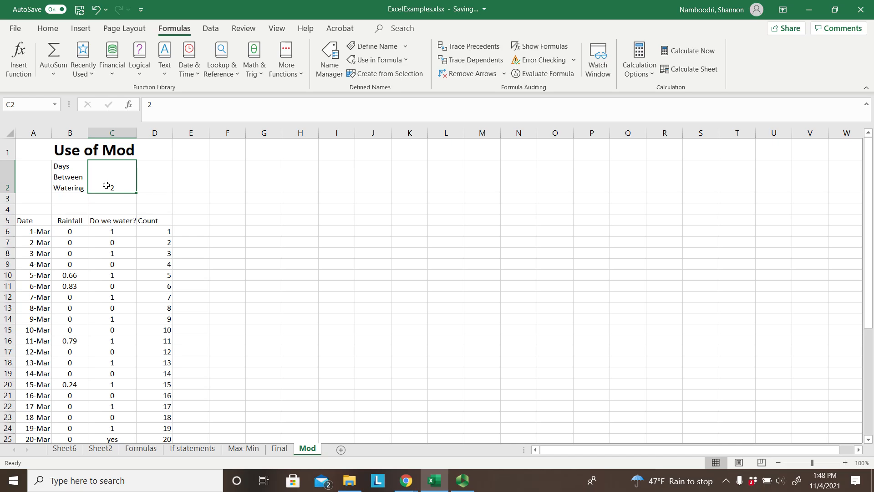
type("6")
key("Return")
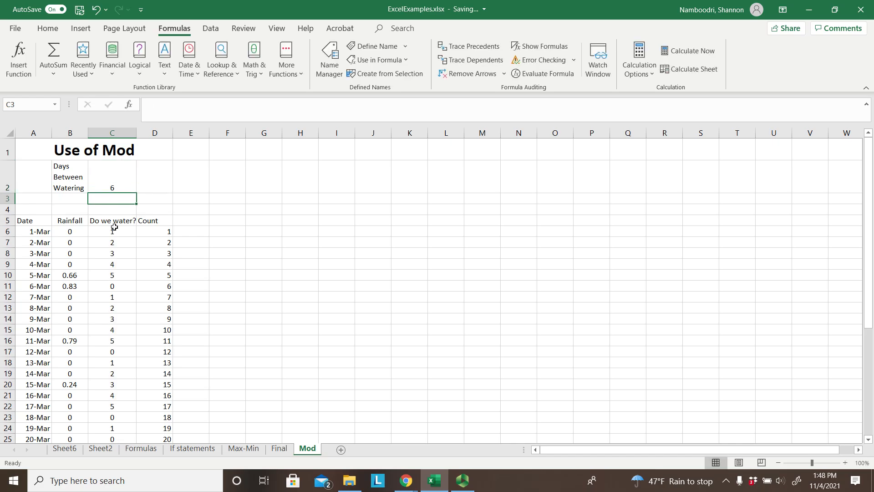
- Wrap the MOD formula in C6 in an IF test so it reads =+IF(MOD(D6,$C$2)=0,"yes",0)
left_click(115, 233)
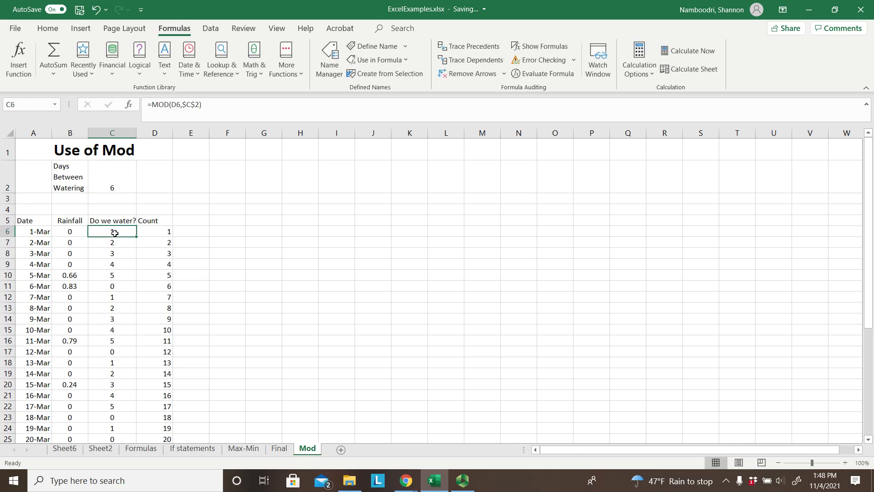
left_click(154, 108)
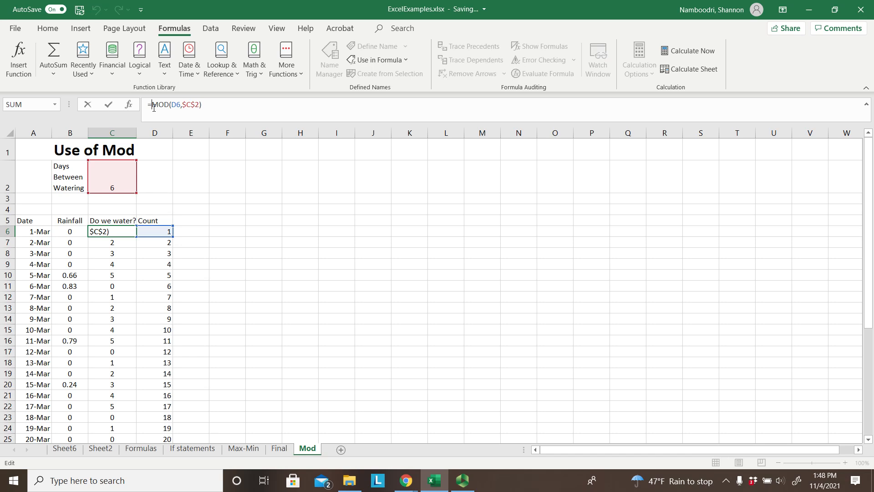
type("if")
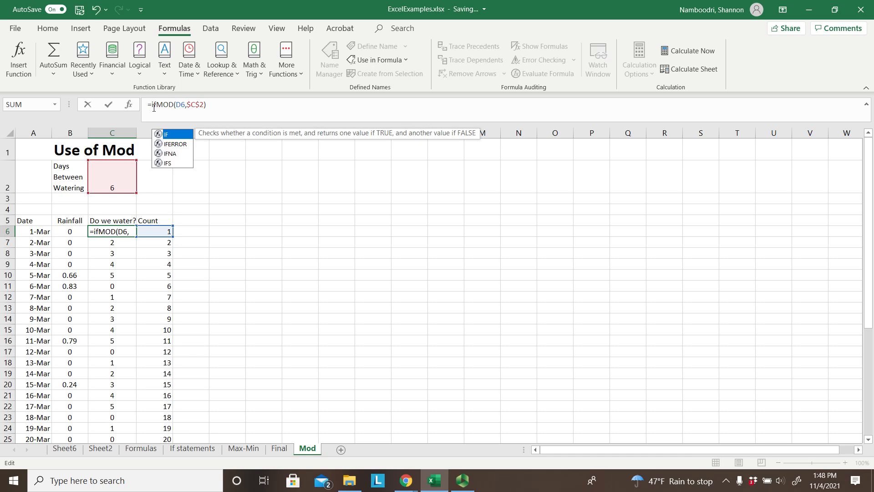
key("BackSpace")
key("BackSpace")
type("+IF(")
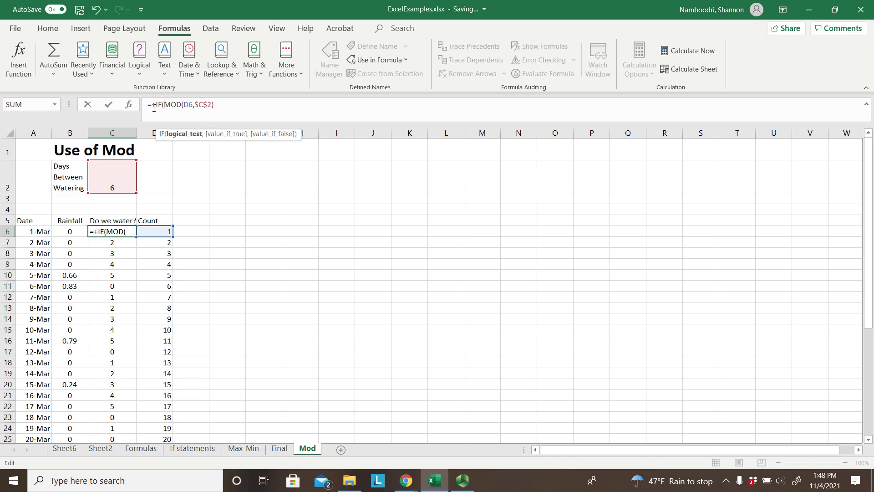
left_click(219, 108)
type("=0,")
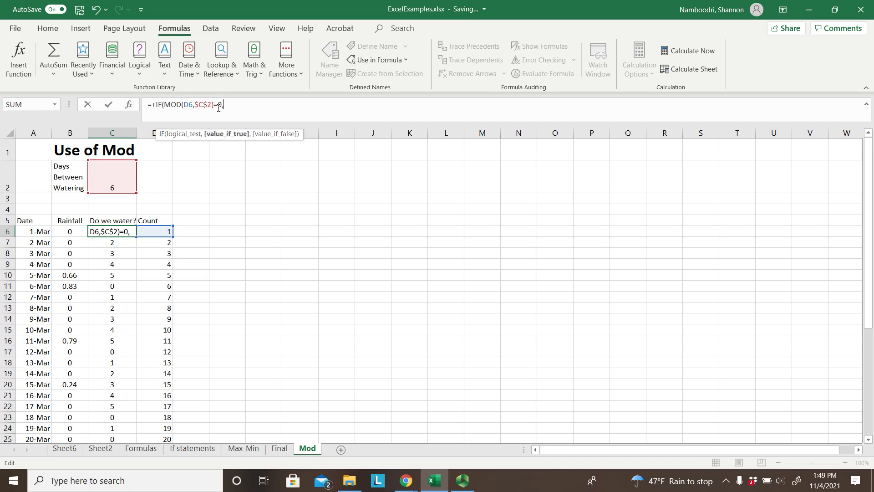
type("\"yes\",0)")
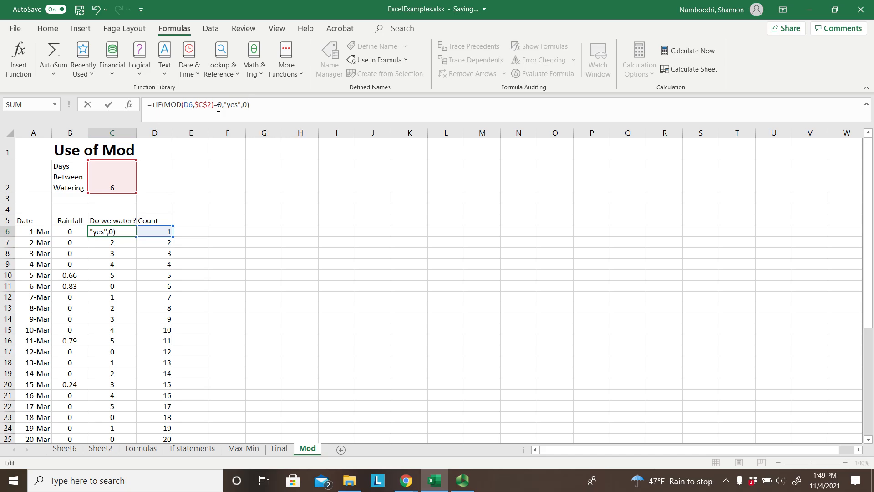
key("Return")
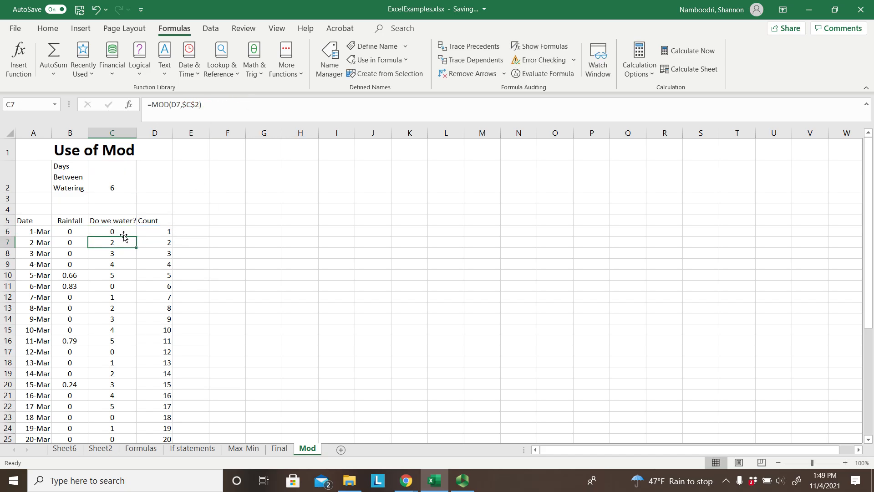
- Copy the IF formula from C6 down through the remaining dates in the Do we water? column
left_click(121, 232)
key("ctrl+c")
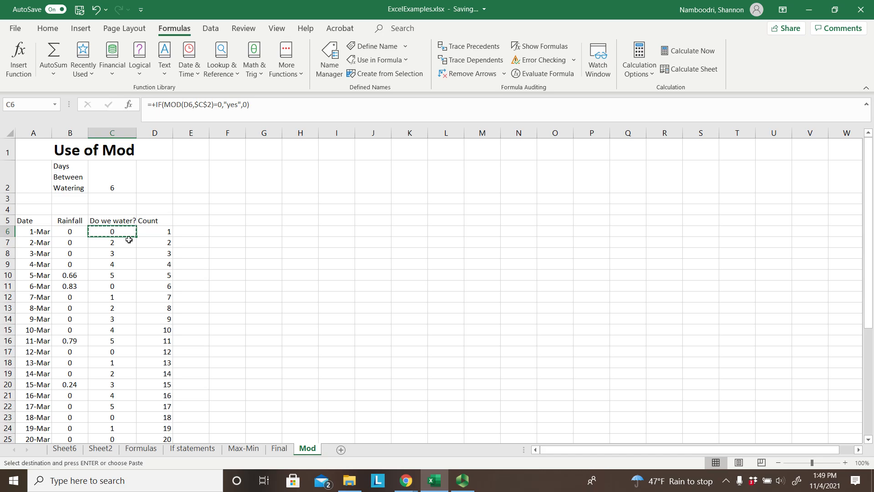
left_click_drag(121, 243, 101, 413)
key("ctrl+v")
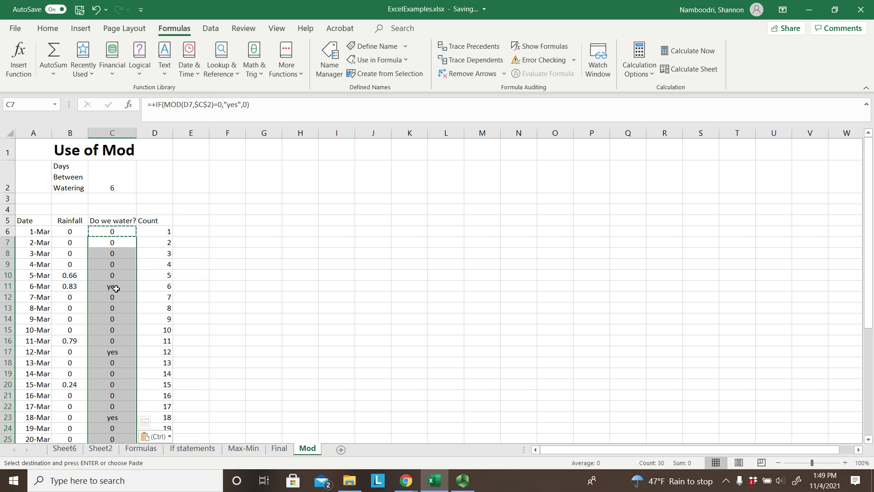
- Set the days between watering in C2 to 4
left_click(119, 288)
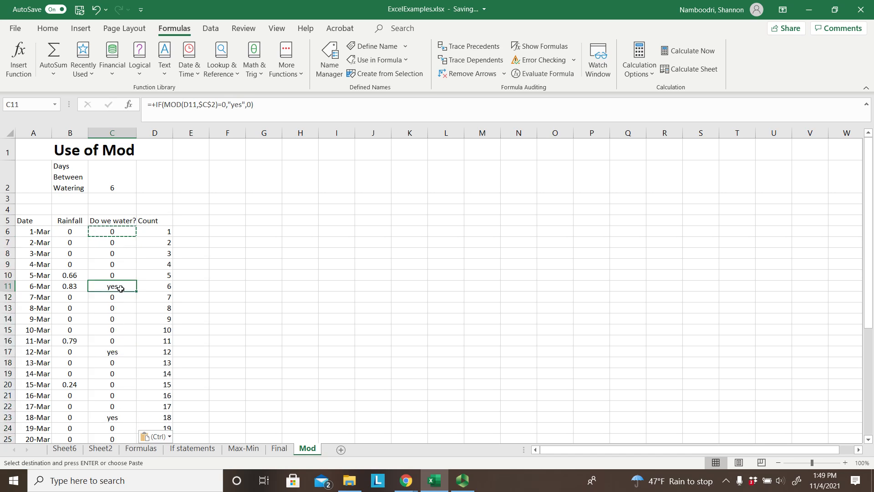
left_click(113, 187)
type("4")
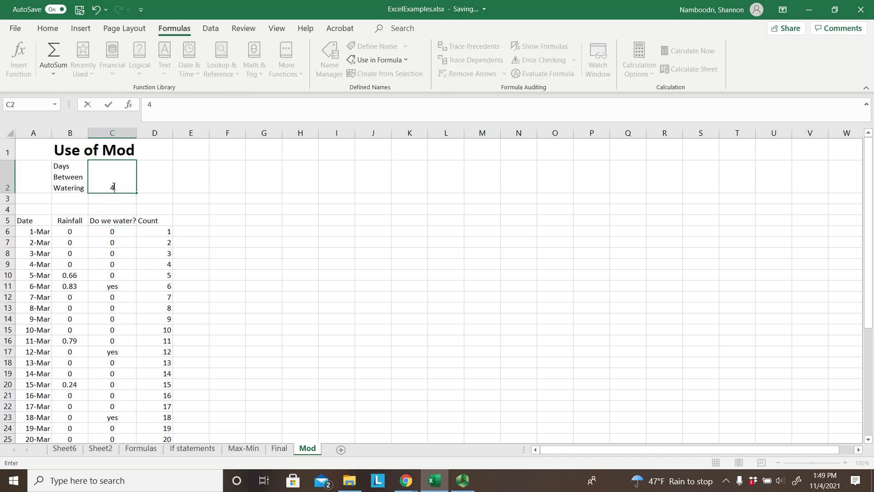
key("Return")
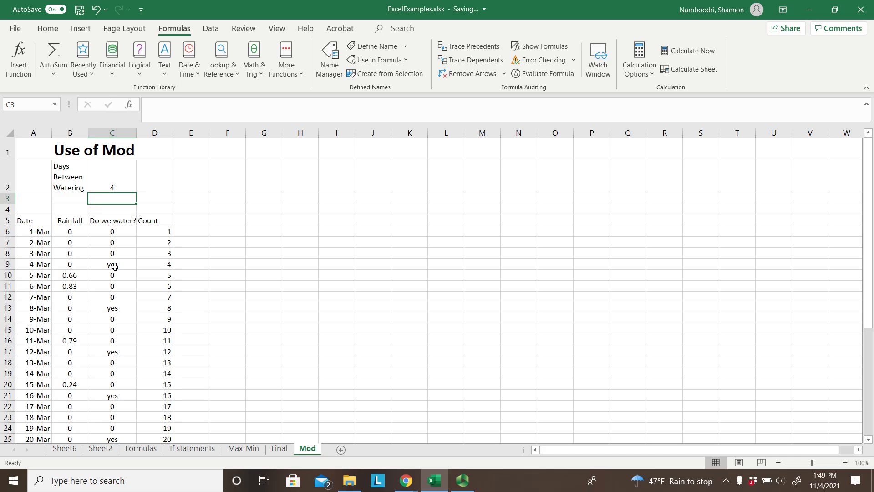
- Examine the "yes" value-if-true argument of the IF formula in C6, leaving the formula as it is
left_click(114, 235)
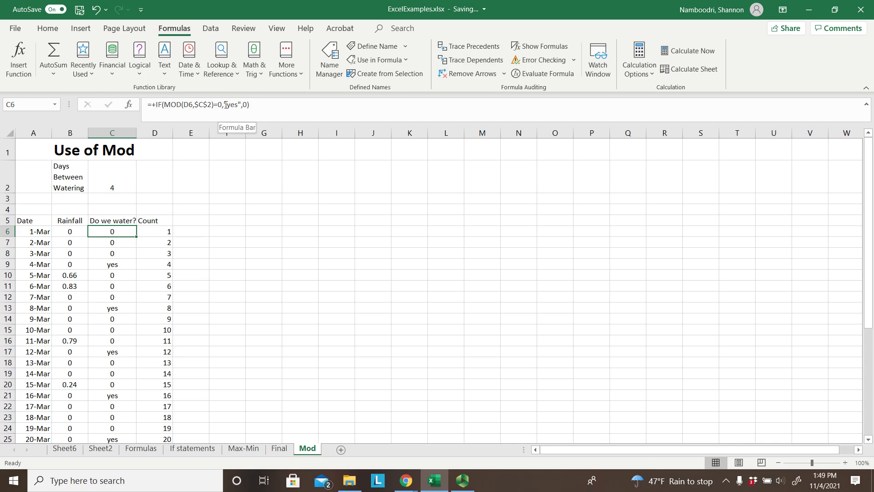
left_click_drag(224, 105, 242, 104)
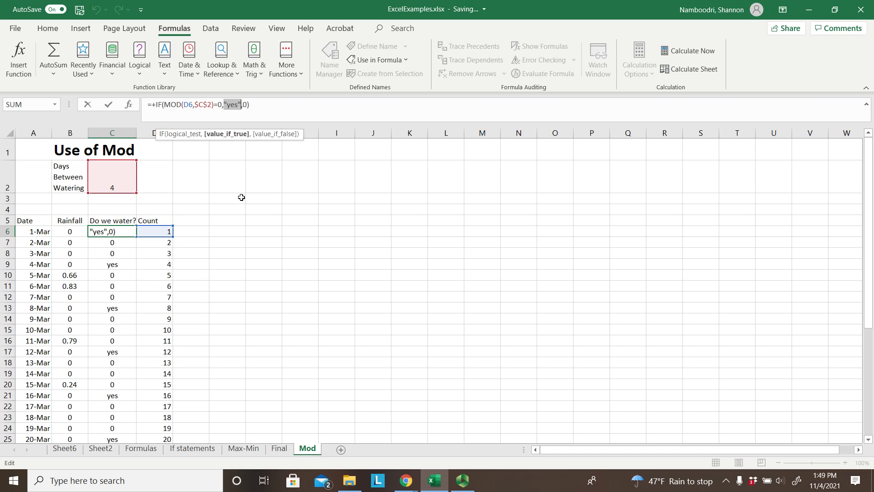
key("Return")
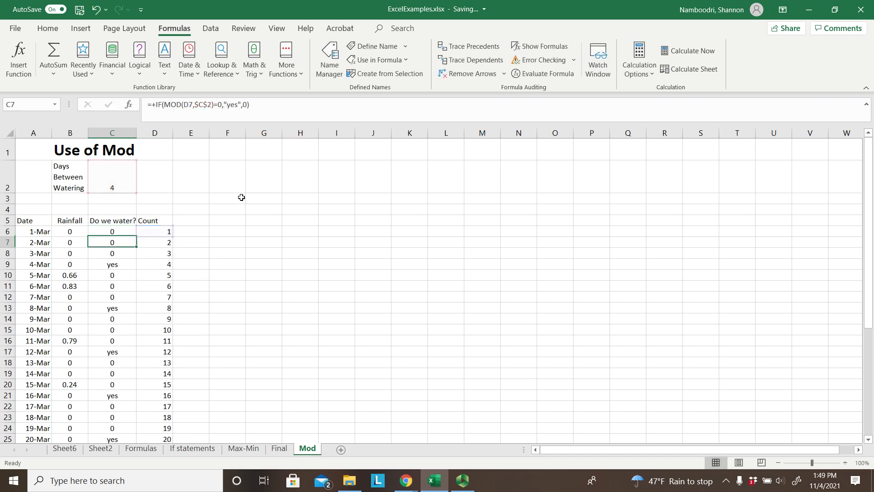